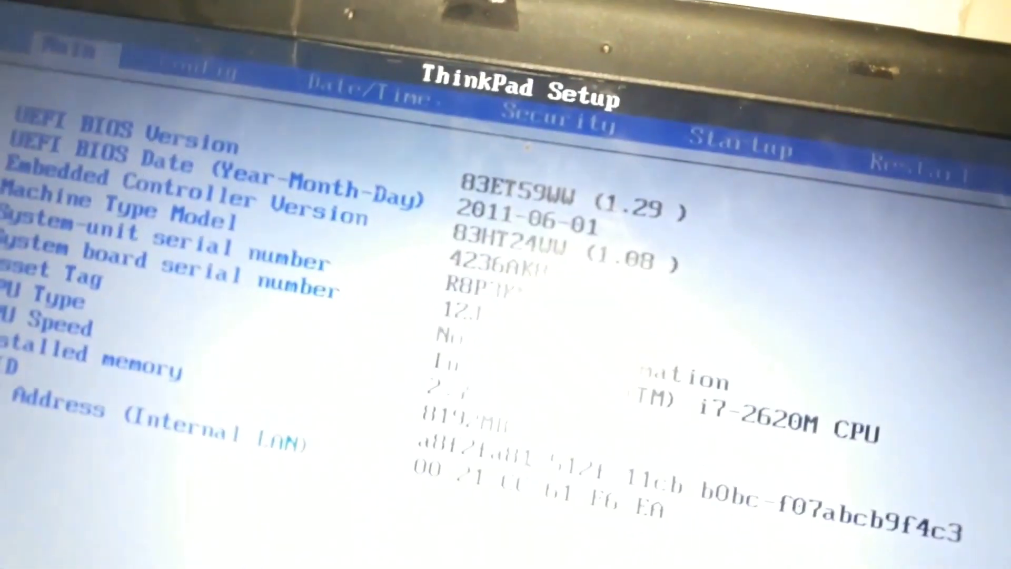
# - Navigate to Security > Virtualization, where both virtualization options still read Disabled
pyautogui.press('Right')
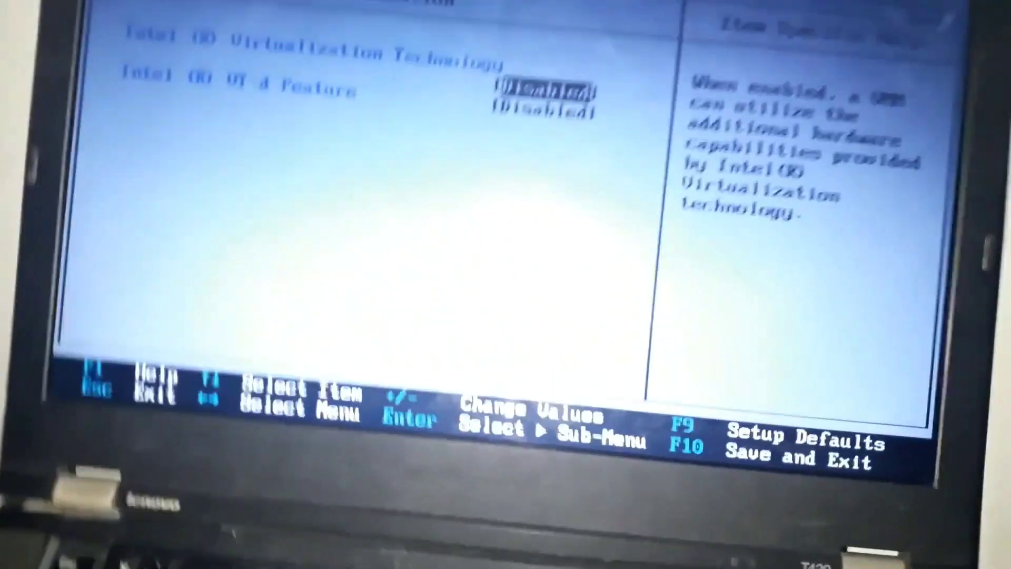
# - Change Intel Virtualization Technology and then the VT-d Feature from Disabled to Enabled
pyautogui.press('Return')
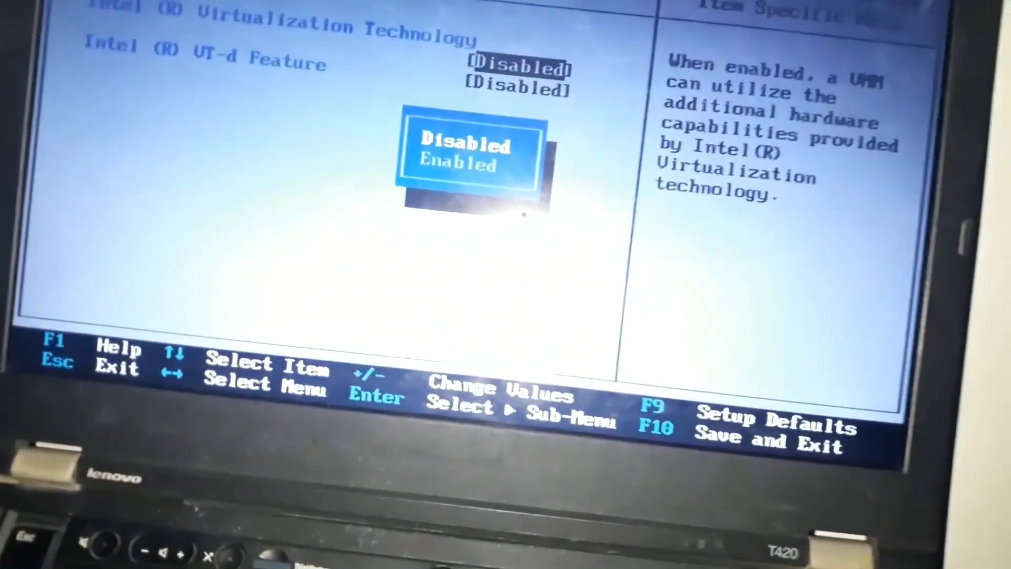
pyautogui.press('Down')
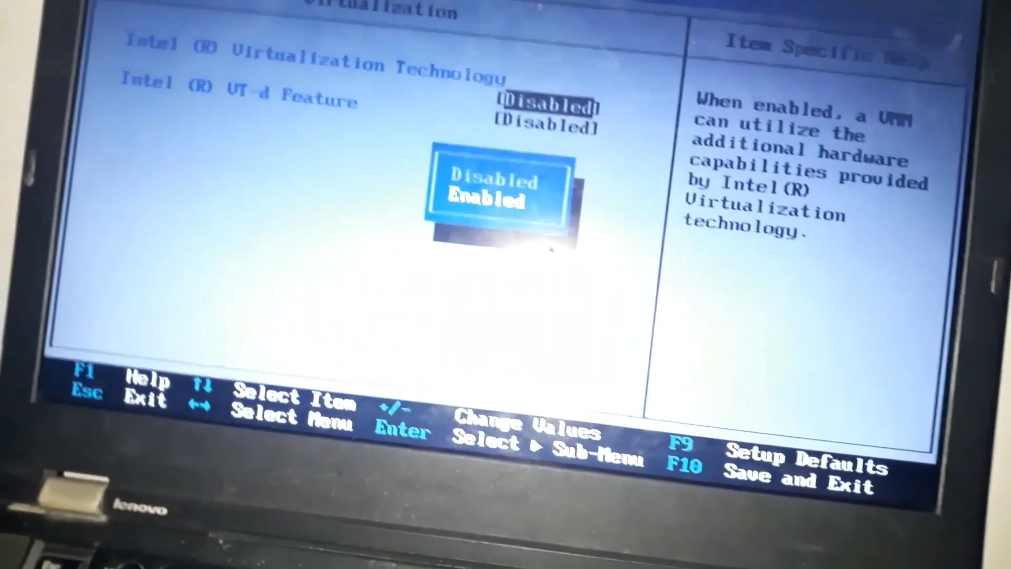
pyautogui.press('Return')
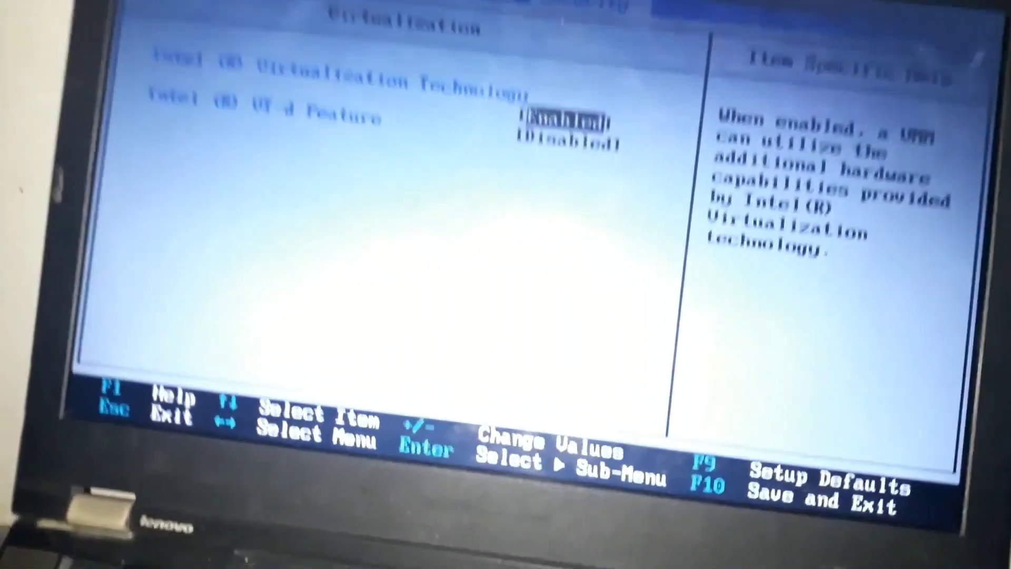
pyautogui.press('Down')
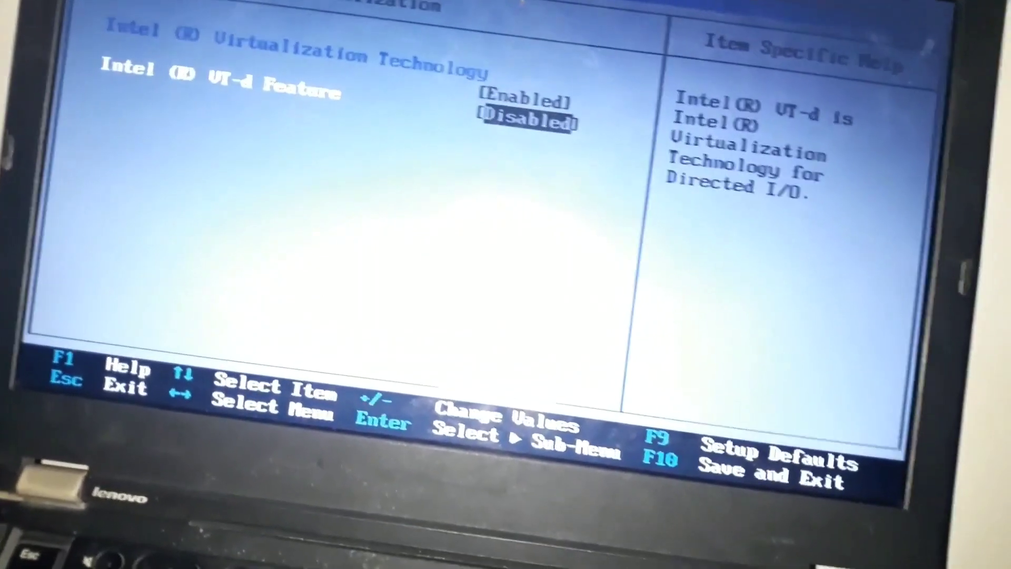
pyautogui.press('Down')
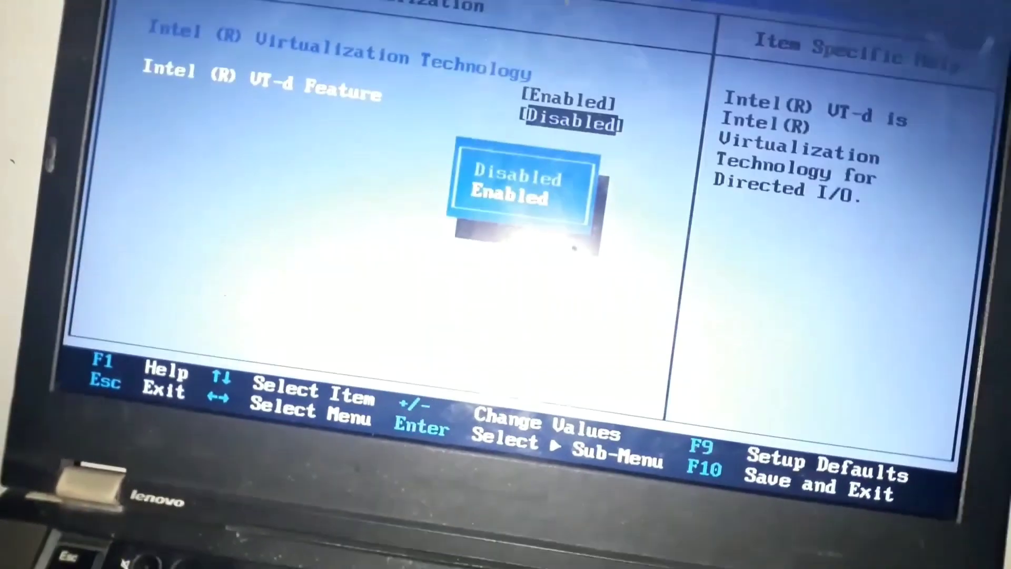
pyautogui.press('Return')
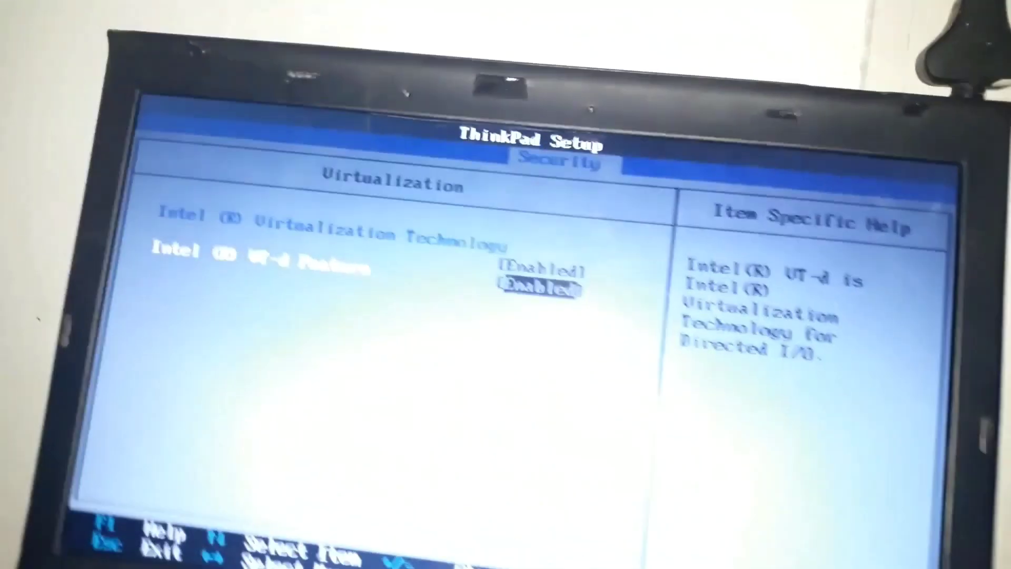
# - Save the BIOS changes with F10 and reboot to the Windows 10 desktop
pyautogui.press('F10')
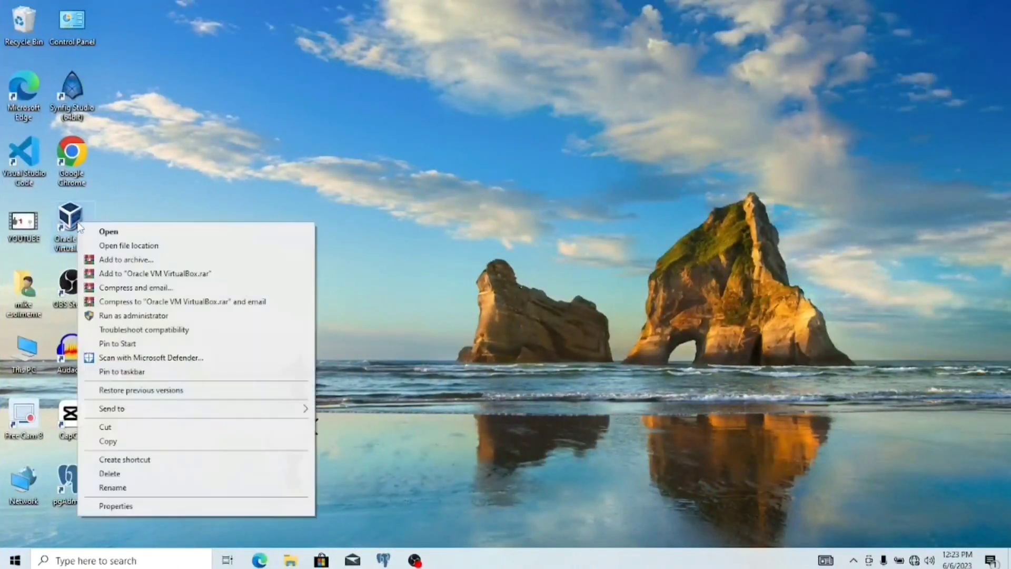
# - Open Oracle VM VirtualBox from its desktop shortcut, showing centos 7 as Aborted
pyautogui.click(109, 232)
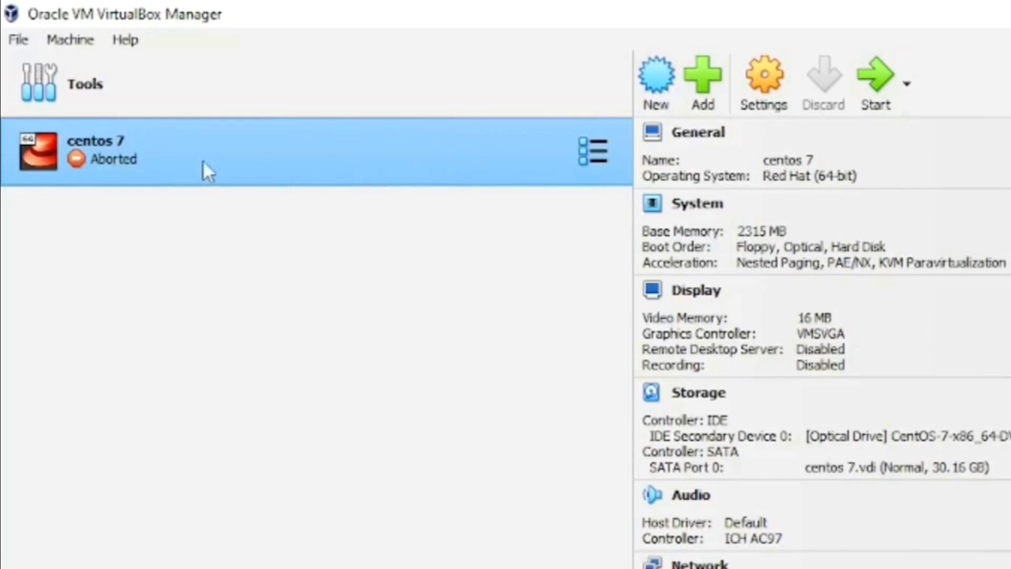
# - Power up the centos 7 virtual machine with the toolbar's green Start arrow
pyautogui.click(590, 149)
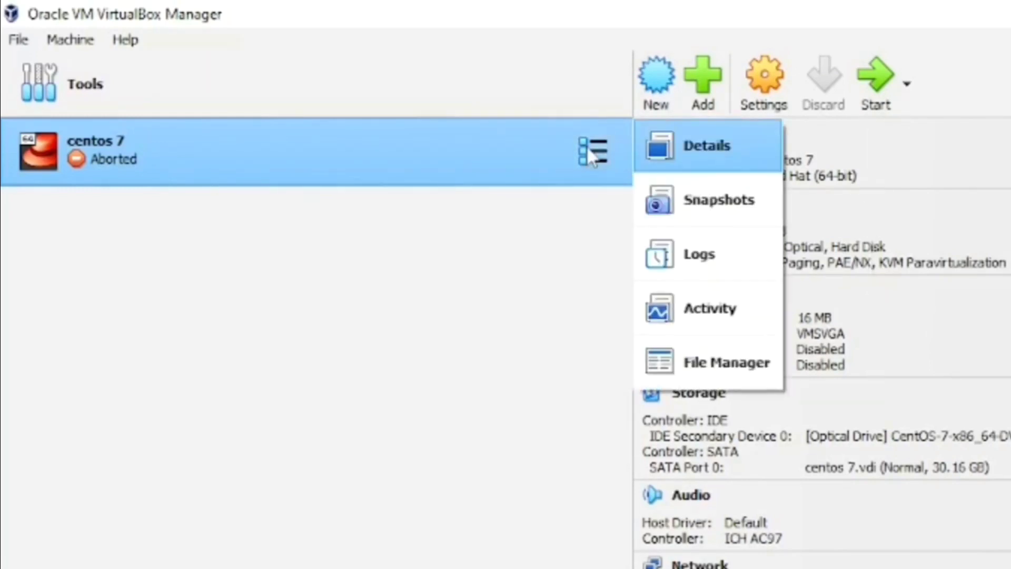
pyautogui.click(510, 146)
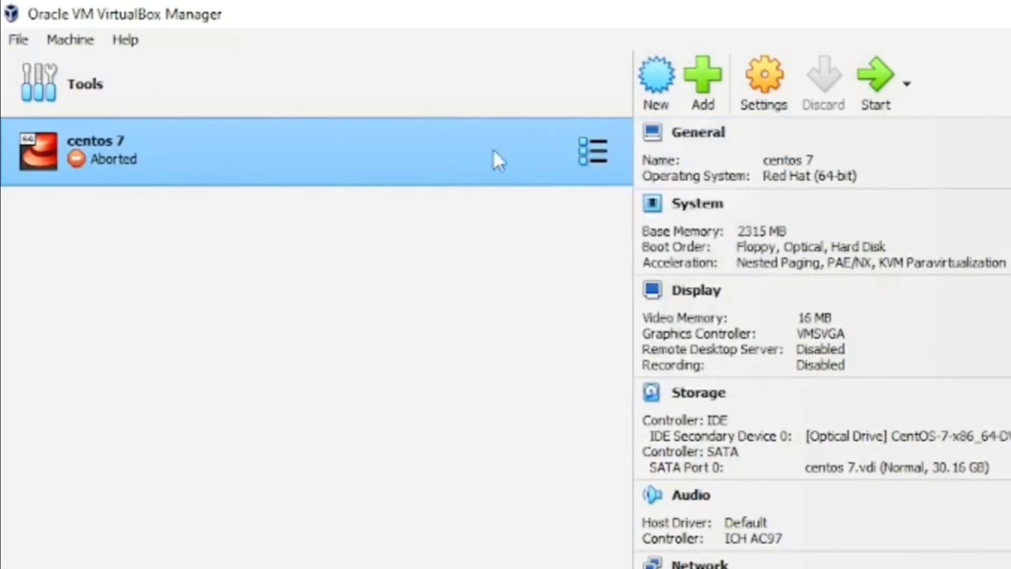
pyautogui.click(874, 85)
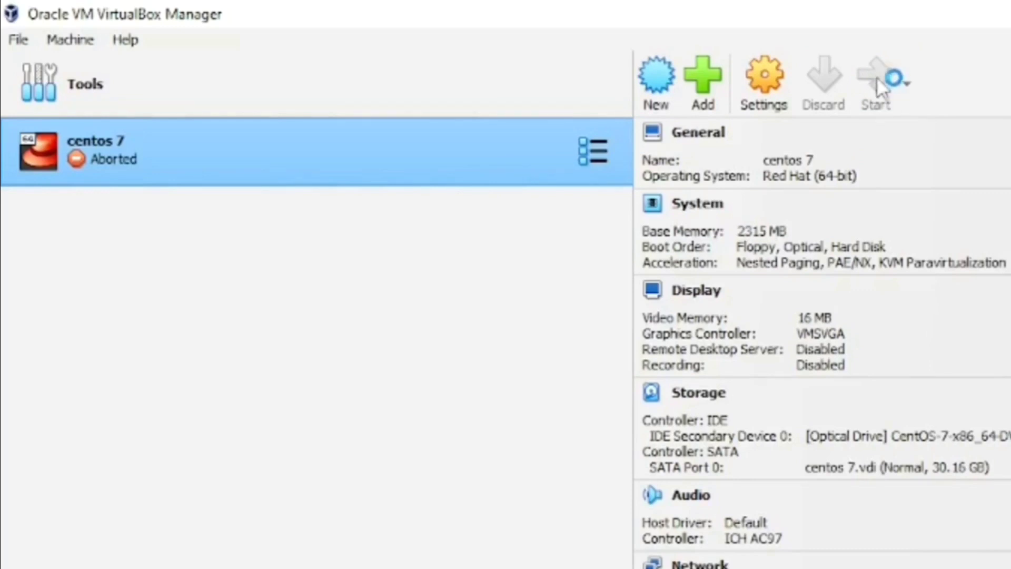